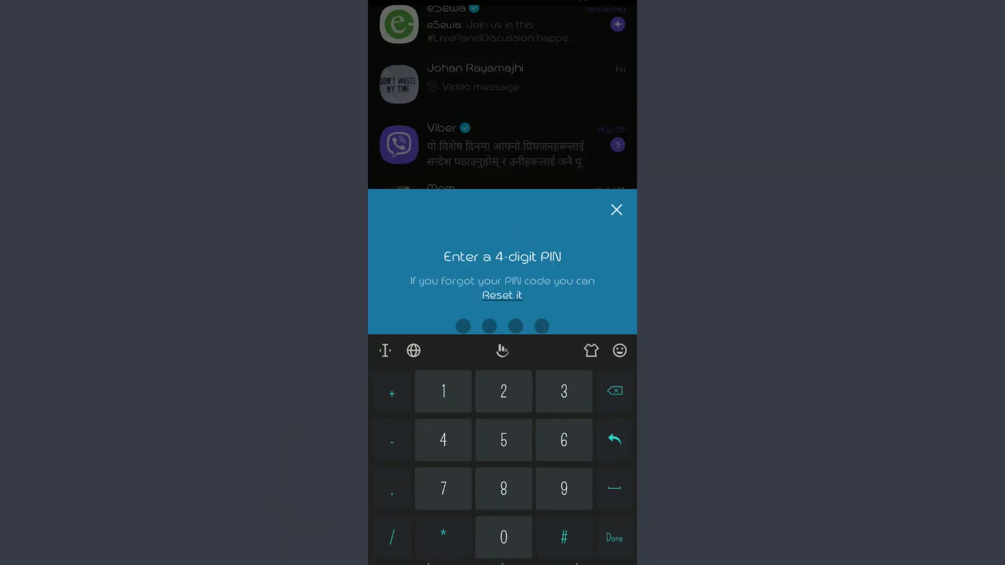
- Enter the 4-digit PIN to confirm hiding the Jul 08 chat
{"action": "left_click", "coordinate": [564, 392]}
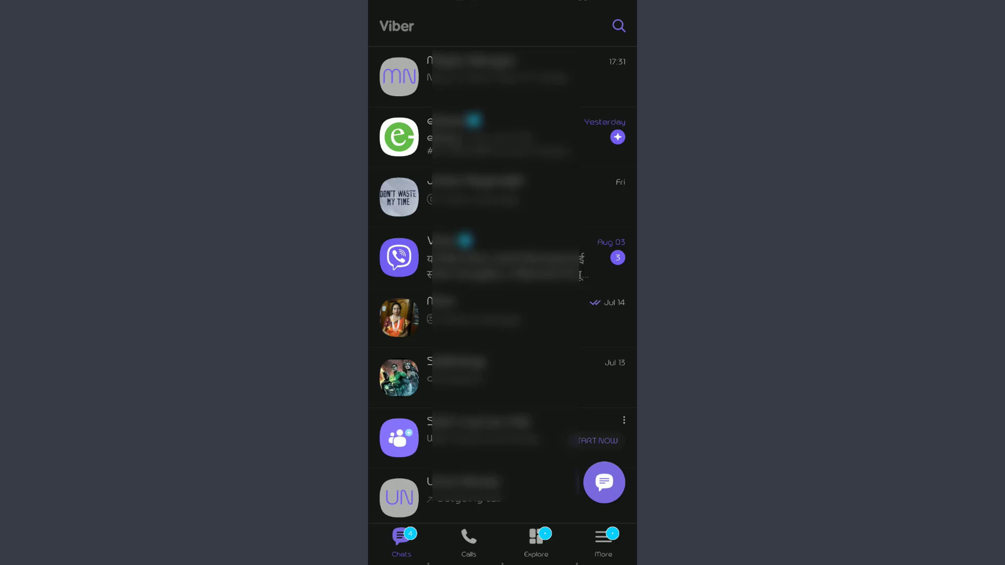
- Search chats for the hidden contact and open their chat from the results
{"action": "left_click", "coordinate": [619, 26]}
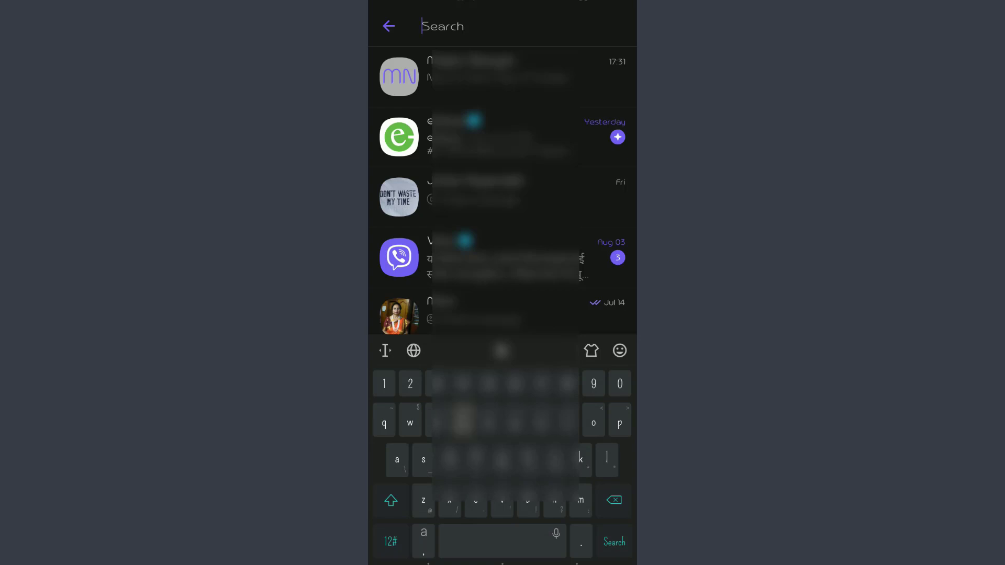
{"action": "type", "text": "ram"}
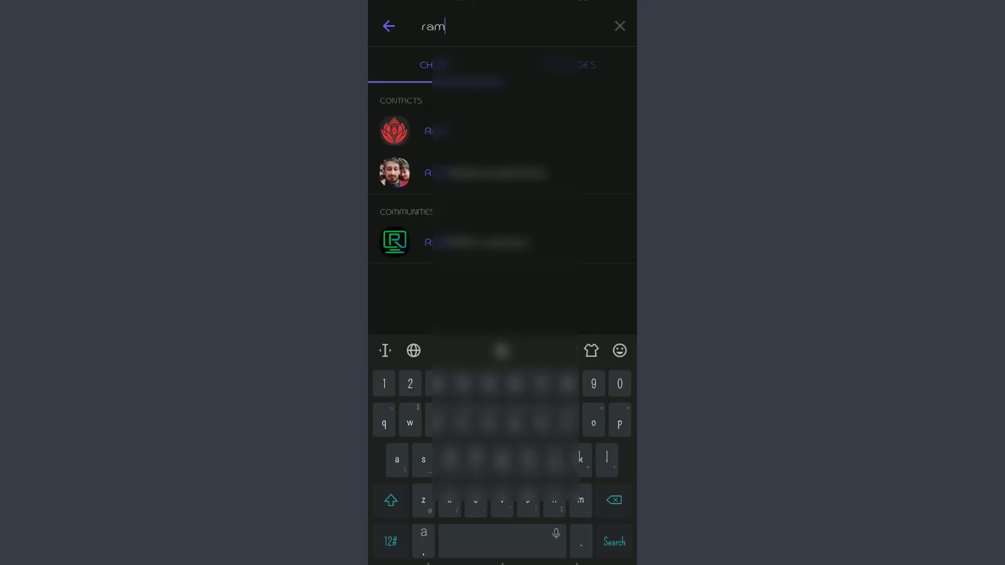
{"action": "left_click", "coordinate": [472, 173]}
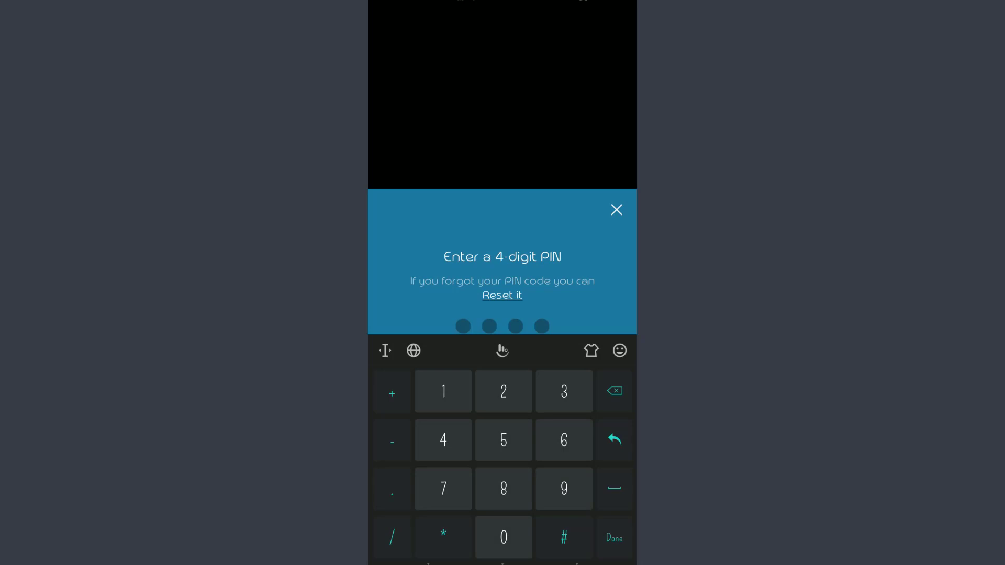
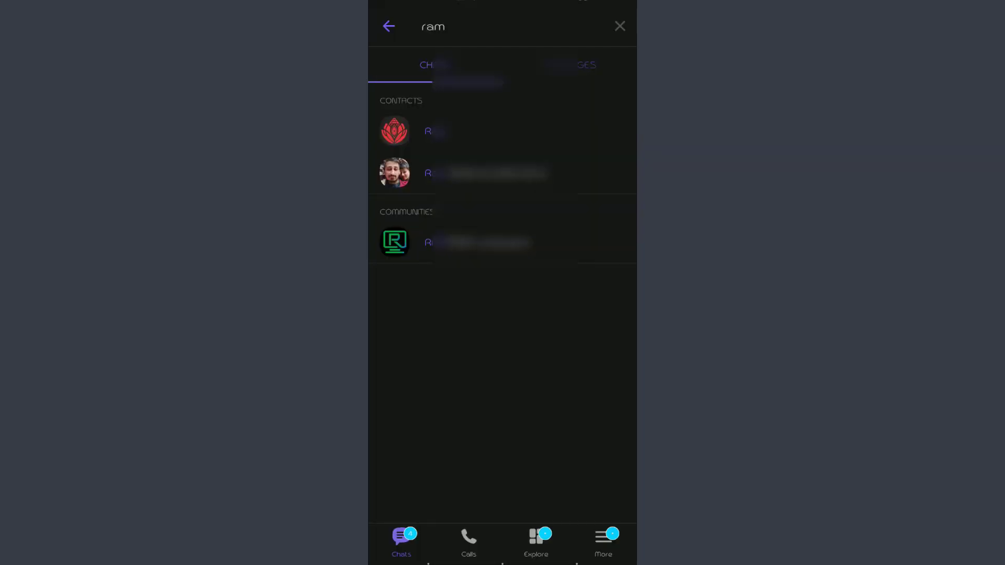
- Close the search to see the unhidden chat with the file message back in Chats
{"action": "key", "text": "Escape"}
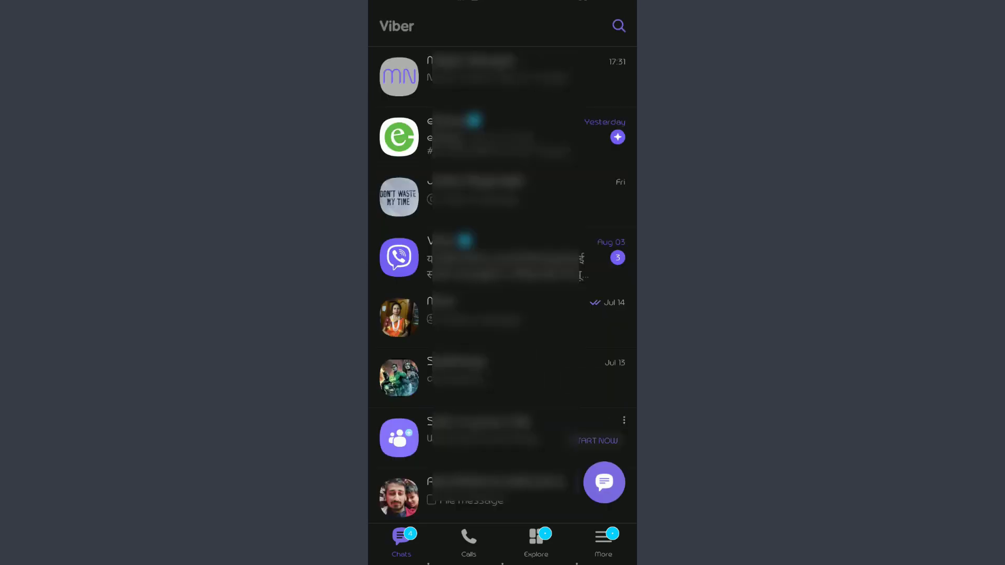